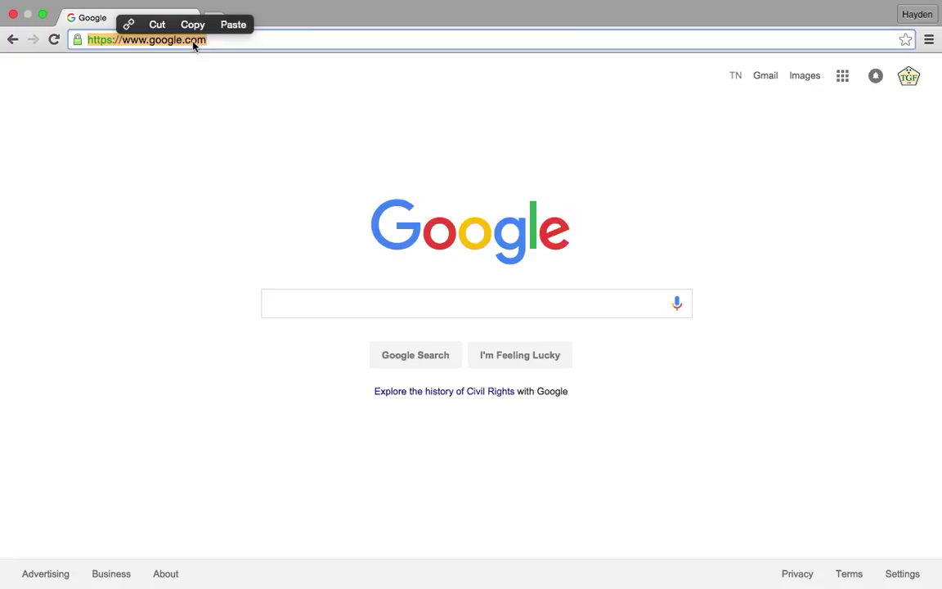
Load bluegolf.com from Chrome's address bar, correcting the mistyped address first.
{"action": "type", "text": "blugo"}
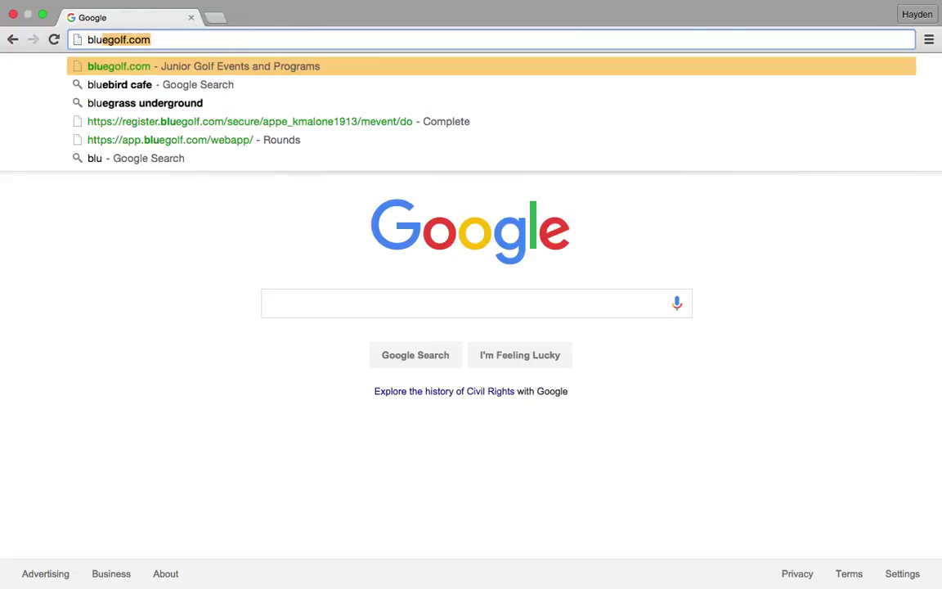
{"action": "key", "text": "BackSpace"}
{"action": "key", "text": "BackSpace"}
{"action": "type", "text": "egolf"}
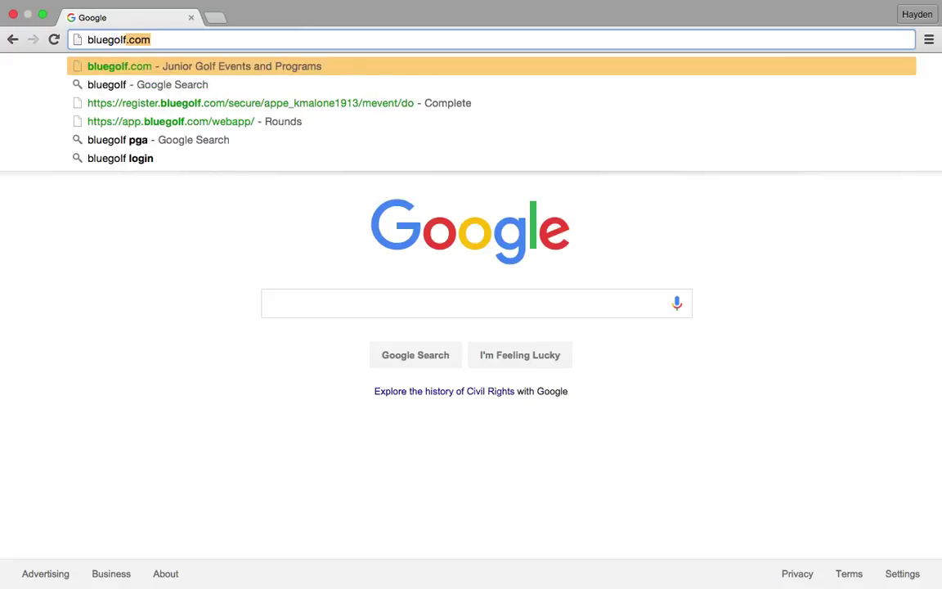
{"action": "key", "text": "Return"}
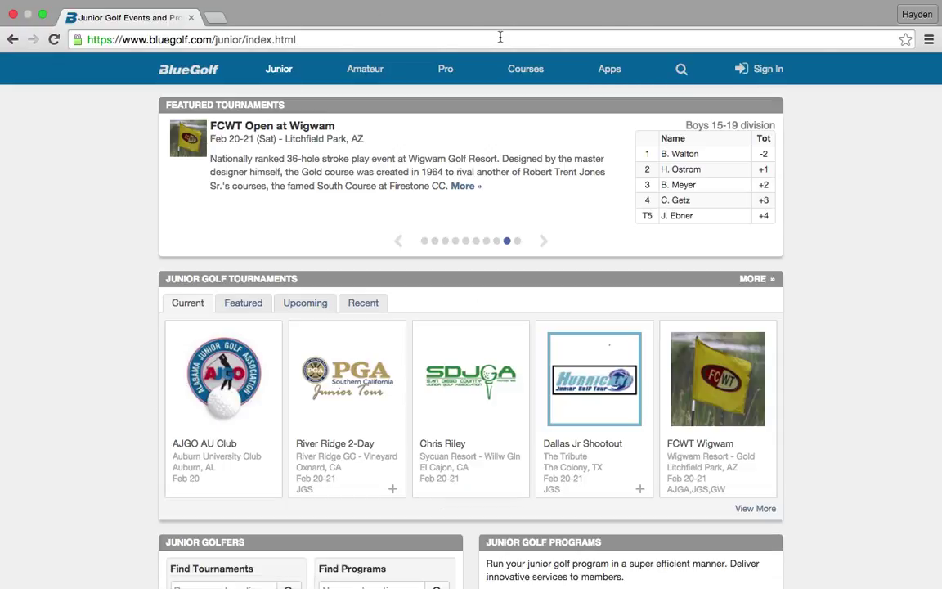
Sign in with the saved credentials and choose the BlueGolf Rounds account.
{"action": "left_click", "coordinate": [767, 72]}
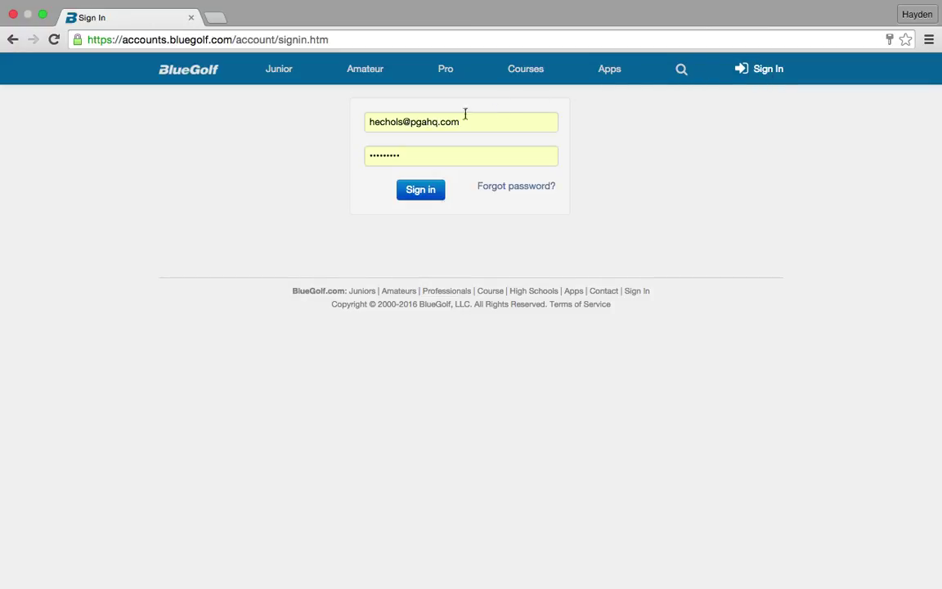
{"action": "left_click", "coordinate": [419, 191]}
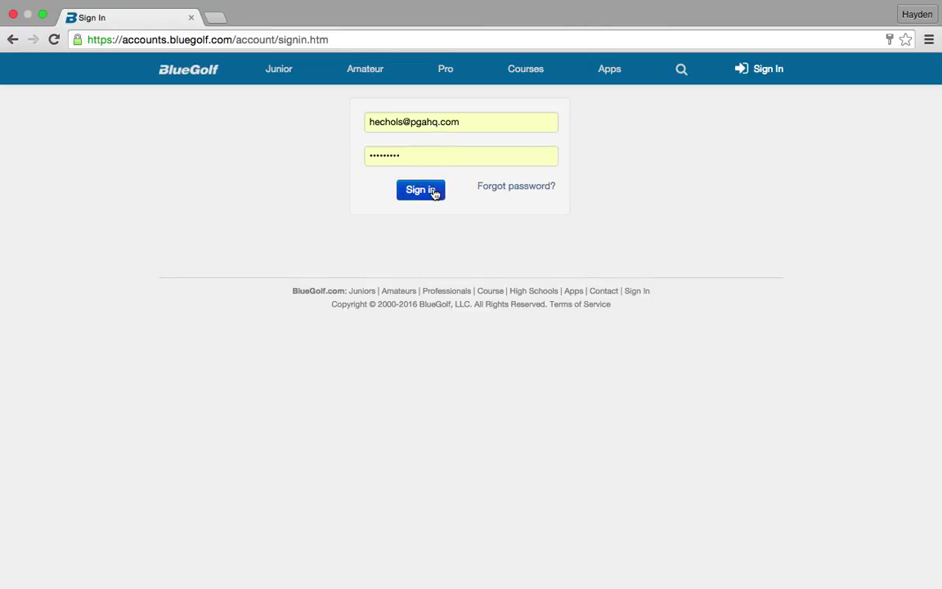
{"action": "left_click", "coordinate": [433, 191]}
{"action": "left_click", "coordinate": [335, 141]}
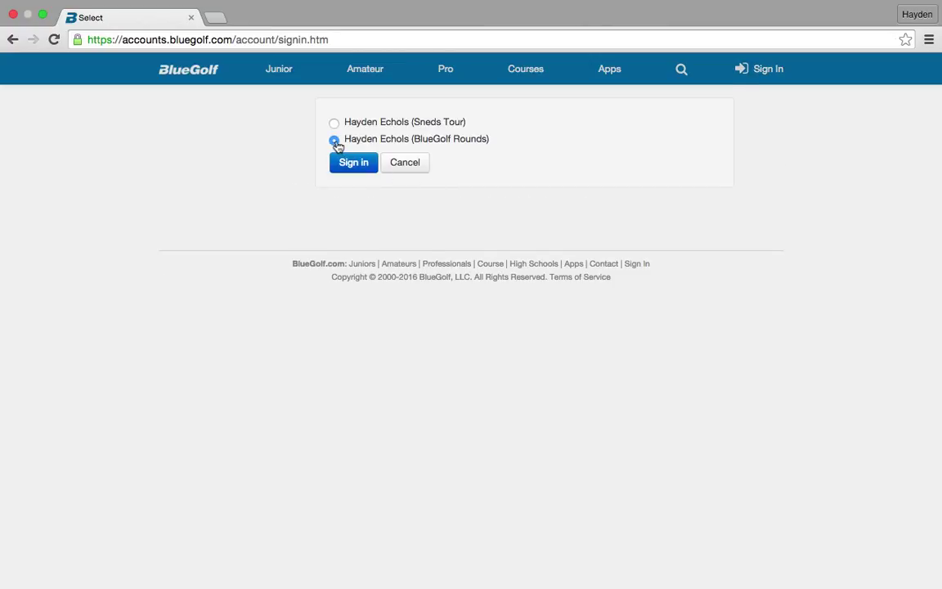
{"action": "left_click", "coordinate": [353, 164]}
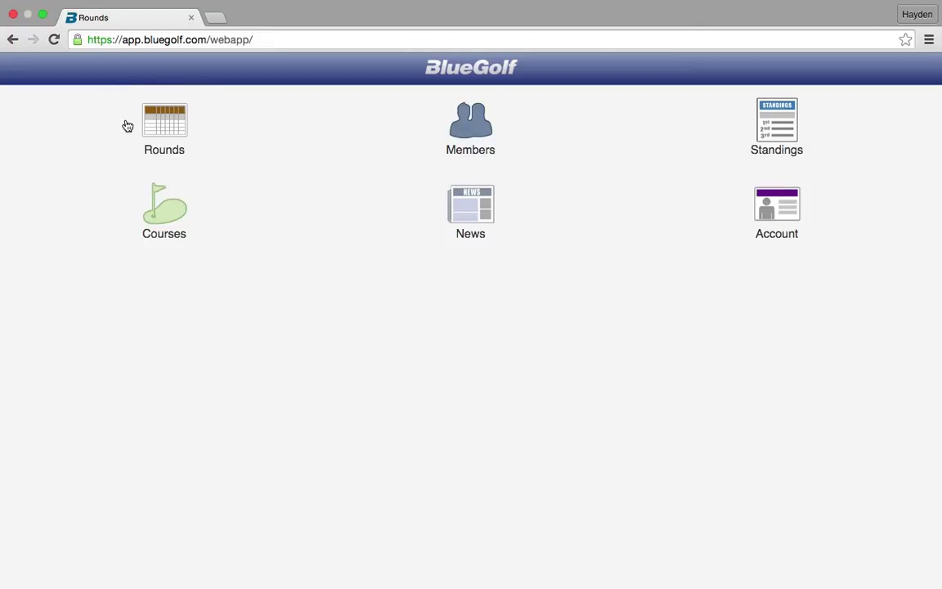
Show the Rounds calendar for Fri, Feb 19, 2016, listing the 3:30 PM Boys Match.
{"action": "left_click", "coordinate": [168, 130]}
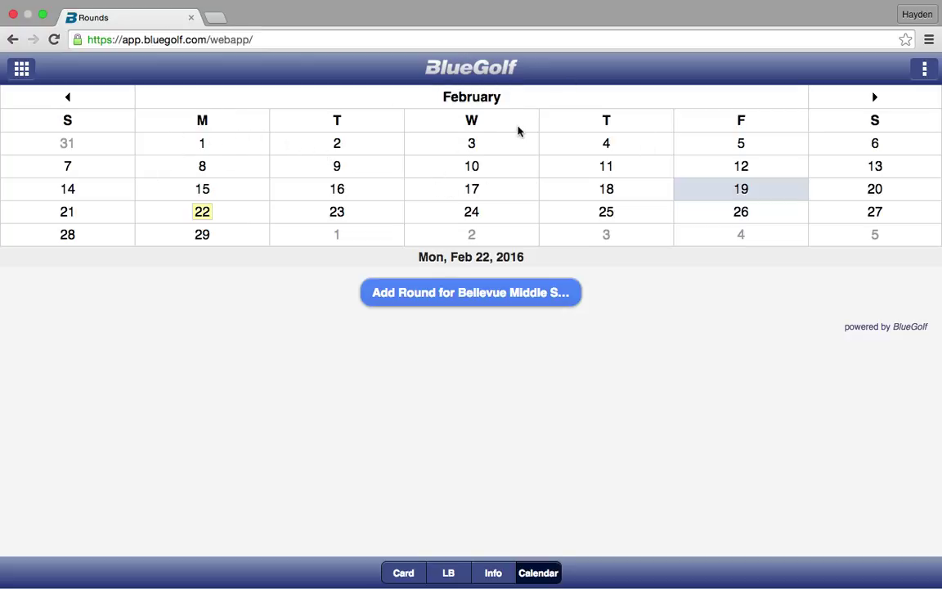
{"action": "left_click", "coordinate": [873, 98]}
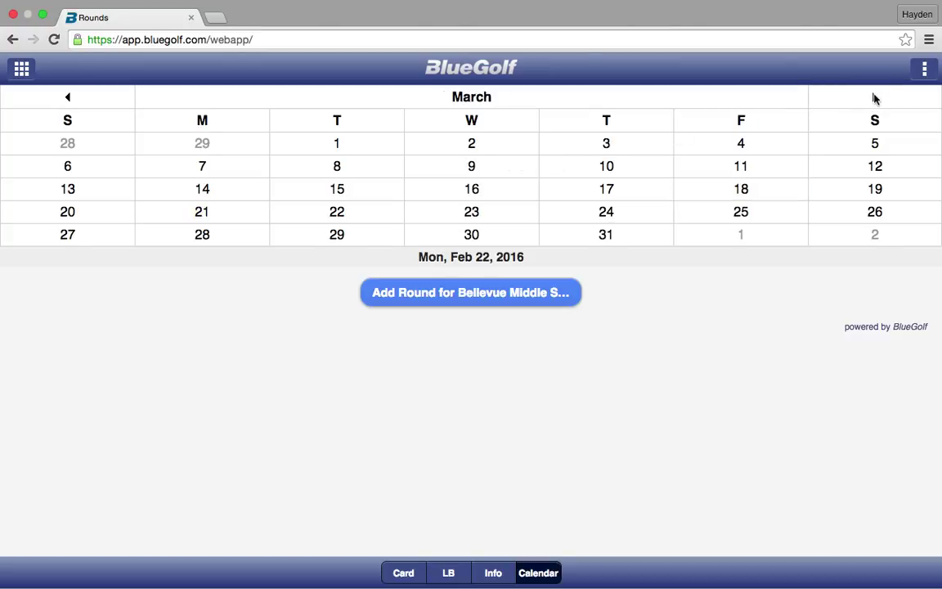
{"action": "left_click", "coordinate": [875, 96]}
{"action": "left_click", "coordinate": [67, 97]}
{"action": "left_click", "coordinate": [67, 97]}
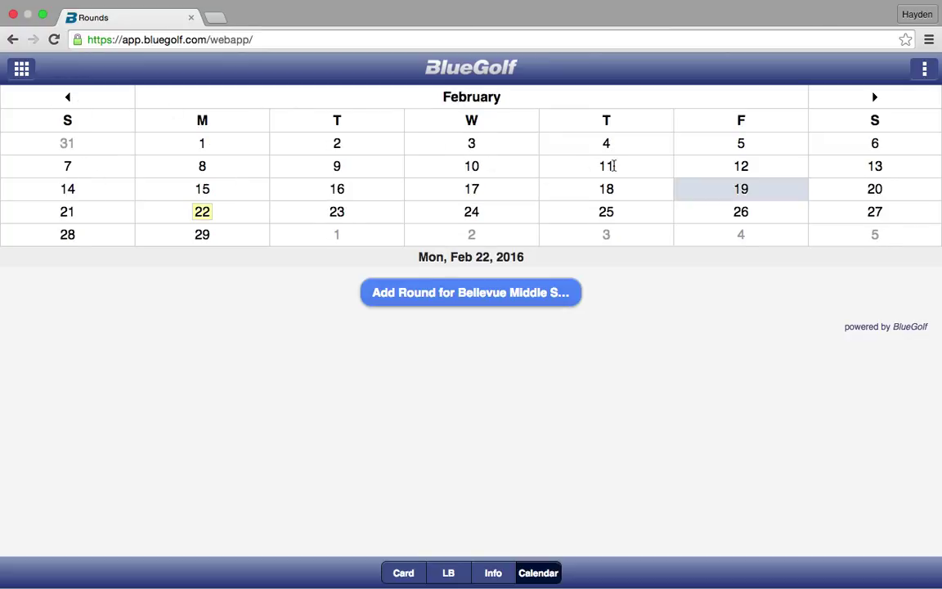
{"action": "left_click", "coordinate": [718, 190]}
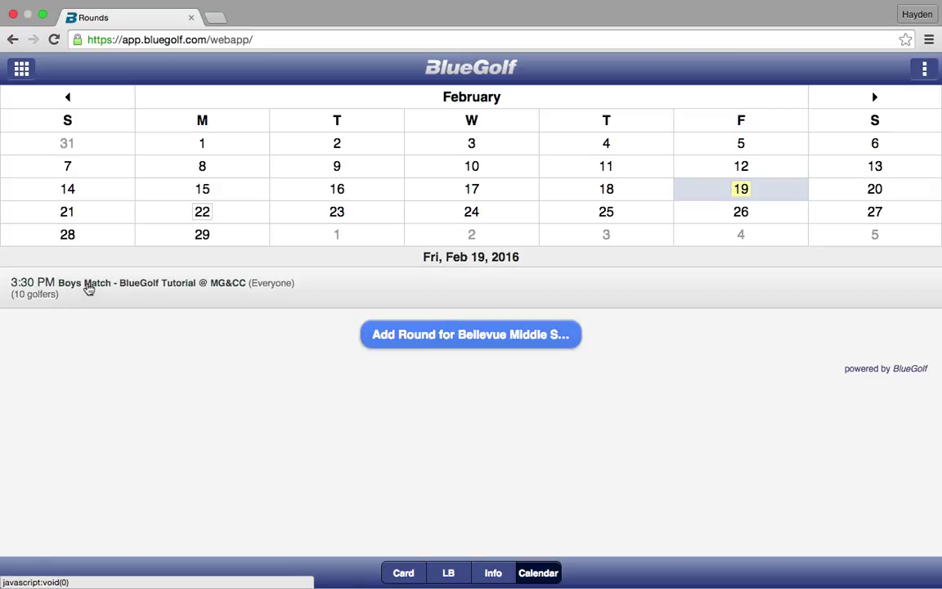
Open the Boys Match round's groups settings and its assign-groups options.
{"action": "left_click", "coordinate": [89, 289]}
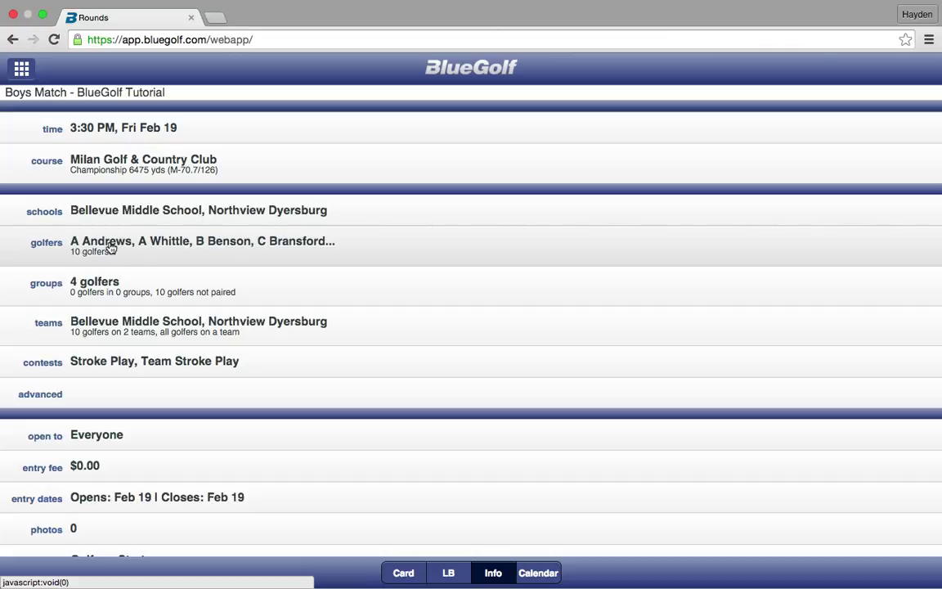
{"action": "left_click", "coordinate": [92, 286]}
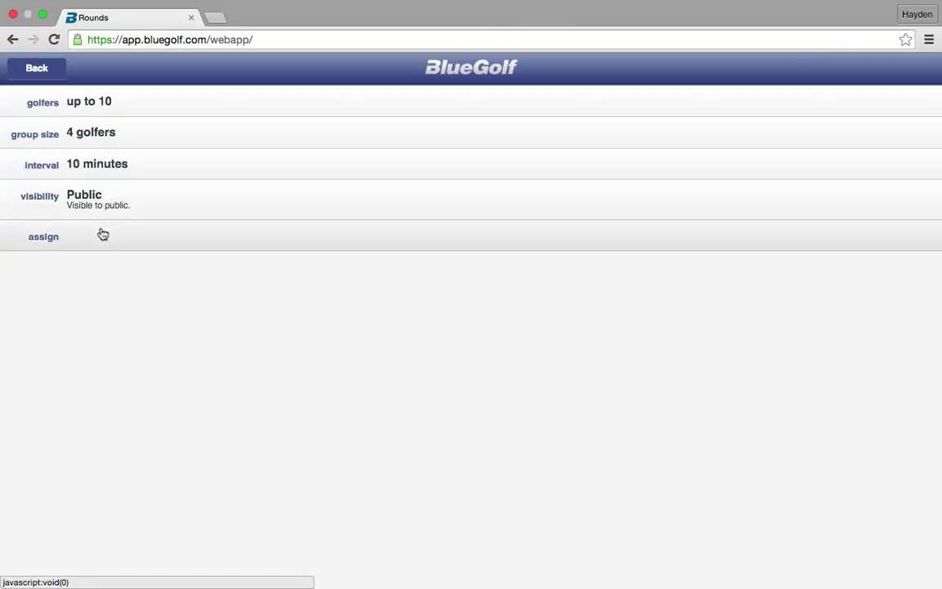
{"action": "left_click", "coordinate": [61, 236]}
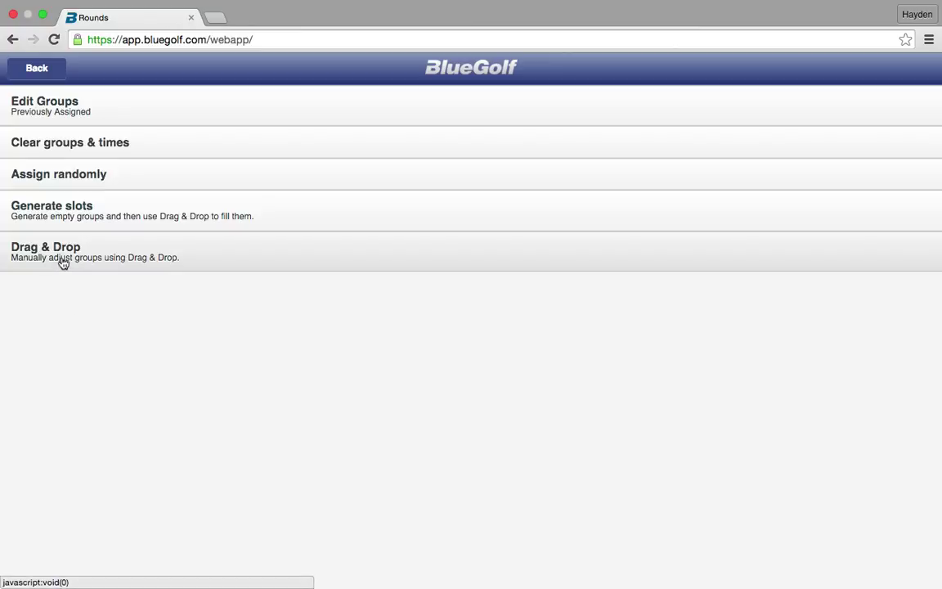
Switch to Drag & Drop and put two golfers in the 3:30 PM group.
{"action": "left_click", "coordinate": [60, 260]}
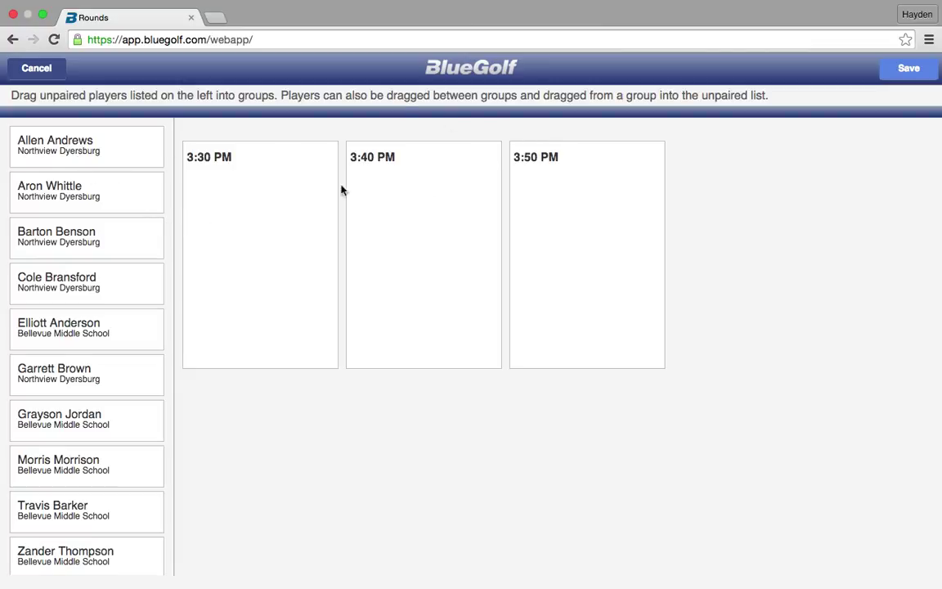
{"action": "scroll", "coordinate": [69, 181], "scroll_direction": "down", "scroll_amount": 2}
{"action": "scroll", "coordinate": [69, 181], "scroll_direction": "up", "scroll_amount": 2}
{"action": "left_click_drag", "start_coordinate": [52, 143], "coordinate": [214, 187]}
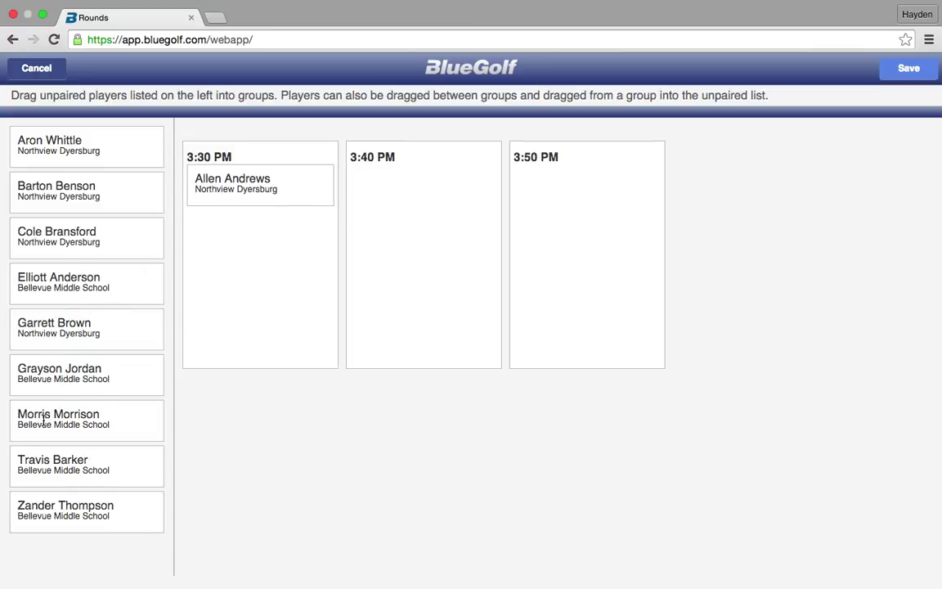
{"action": "left_click_drag", "start_coordinate": [43, 420], "coordinate": [219, 233]}
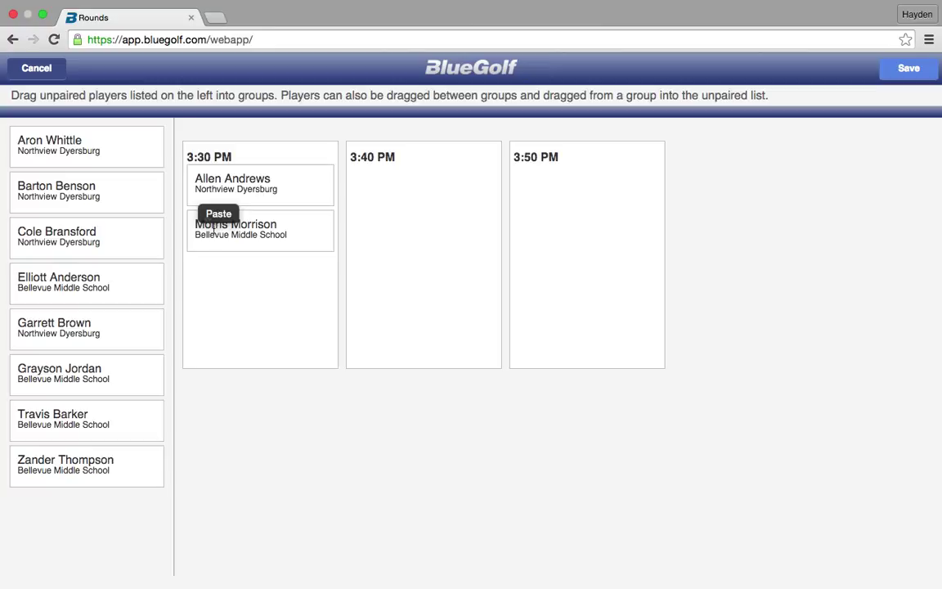
Fill the 3:40 PM group with four unpaired golfers.
{"action": "left_click_drag", "start_coordinate": [48, 141], "coordinate": [376, 185]}
{"action": "left_click_drag", "start_coordinate": [27, 153], "coordinate": [364, 250]}
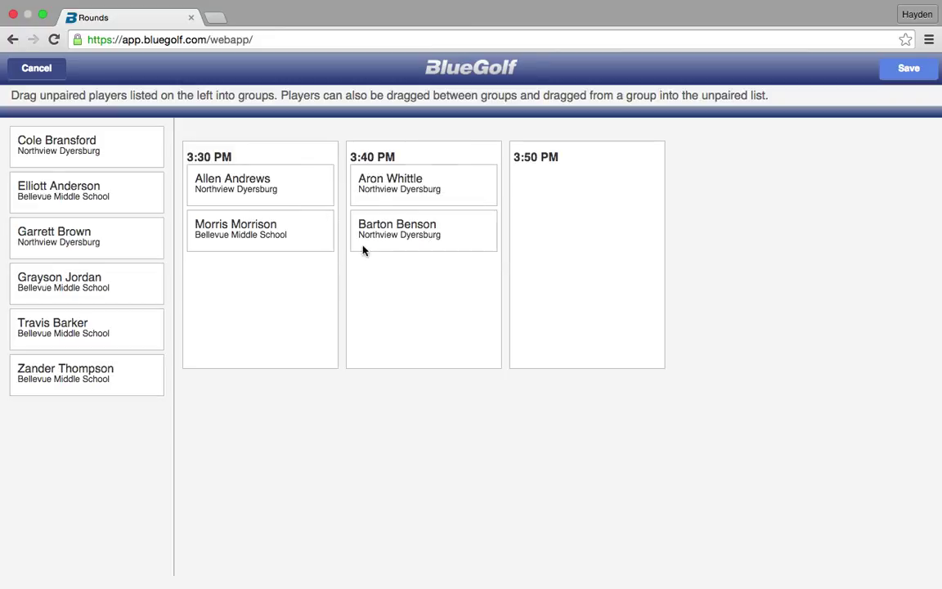
{"action": "left_click_drag", "start_coordinate": [64, 281], "coordinate": [391, 266]}
{"action": "left_click_drag", "start_coordinate": [33, 322], "coordinate": [370, 321]}
Place the remaining four golfers in the 3:50 PM group.
{"action": "left_click_drag", "start_coordinate": [33, 147], "coordinate": [534, 190]}
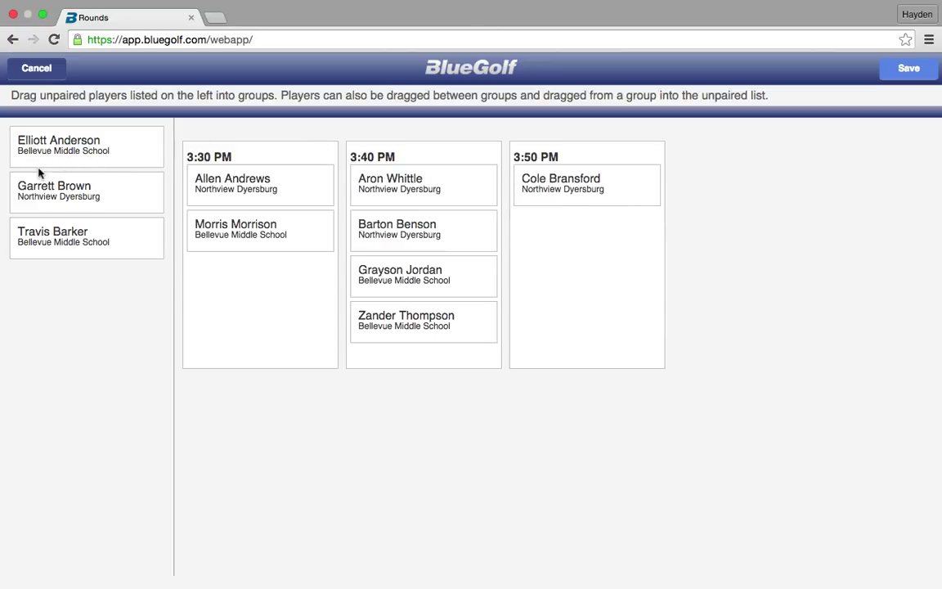
{"action": "left_click_drag", "start_coordinate": [43, 188], "coordinate": [566, 255]}
{"action": "left_click_drag", "start_coordinate": [46, 141], "coordinate": [559, 274]}
{"action": "left_click_drag", "start_coordinate": [58, 143], "coordinate": [560, 335]}
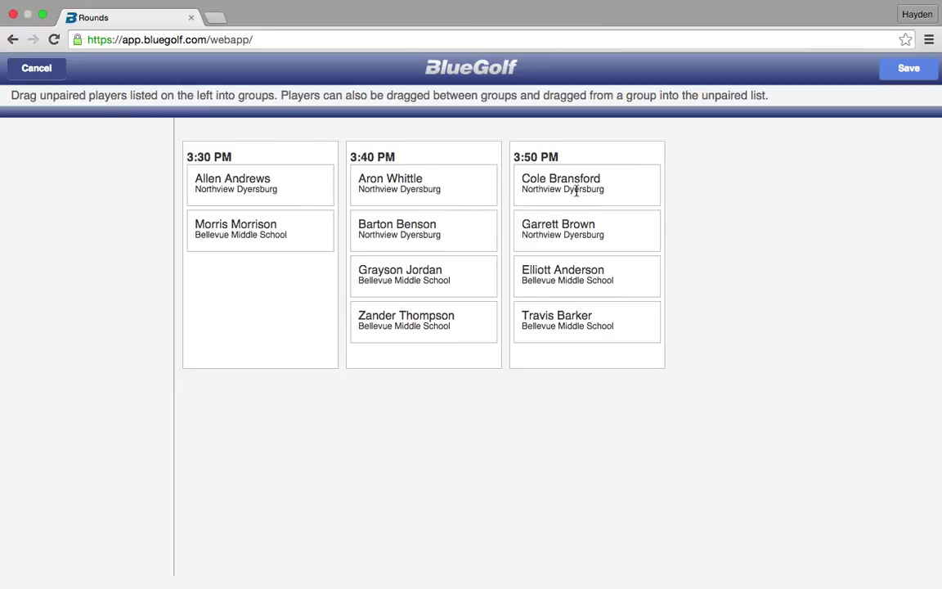
Save the three tee-time groups and go back to the Boys Match Info page.
{"action": "left_click", "coordinate": [916, 72]}
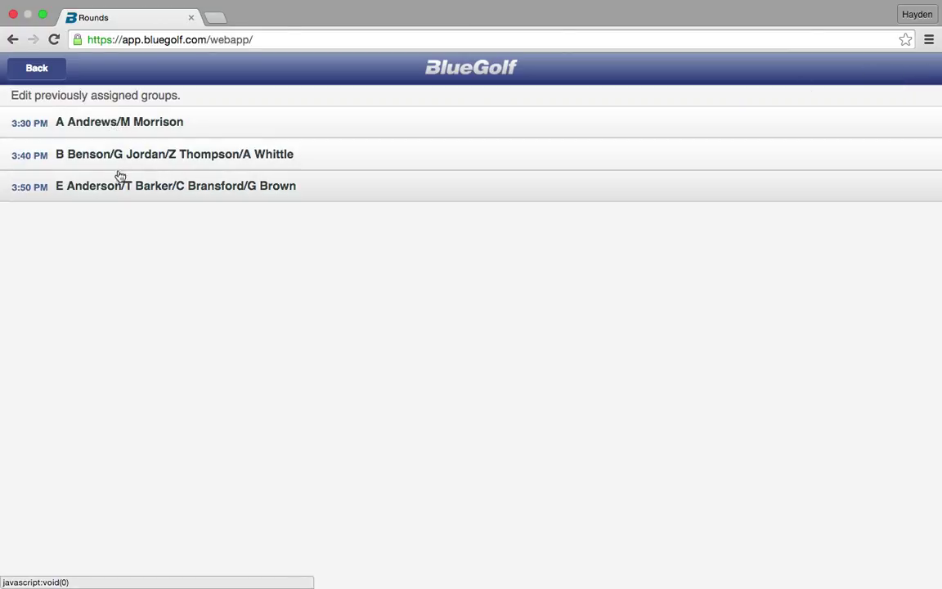
{"action": "left_click", "coordinate": [33, 74]}
{"action": "left_click", "coordinate": [33, 75]}
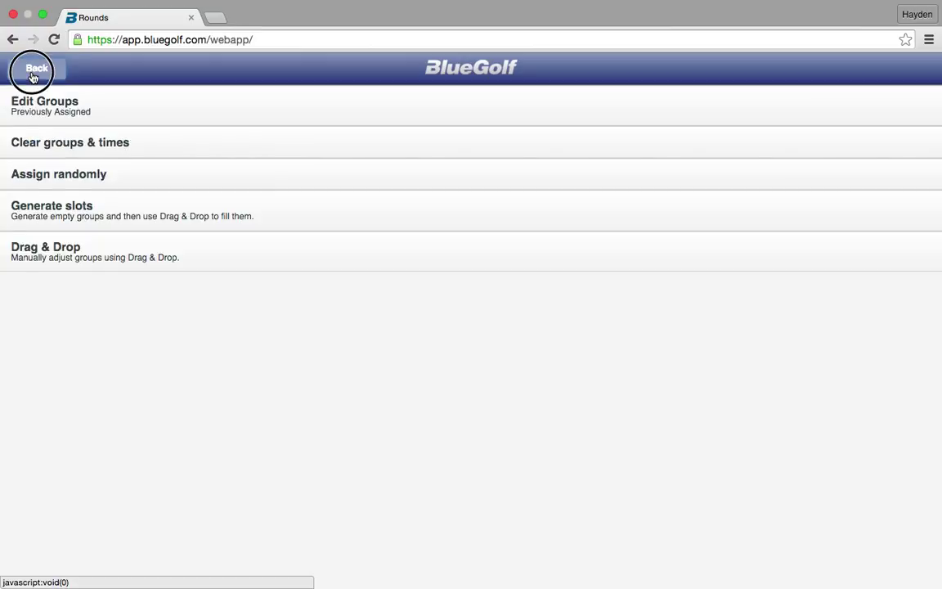
{"action": "left_click", "coordinate": [34, 75]}
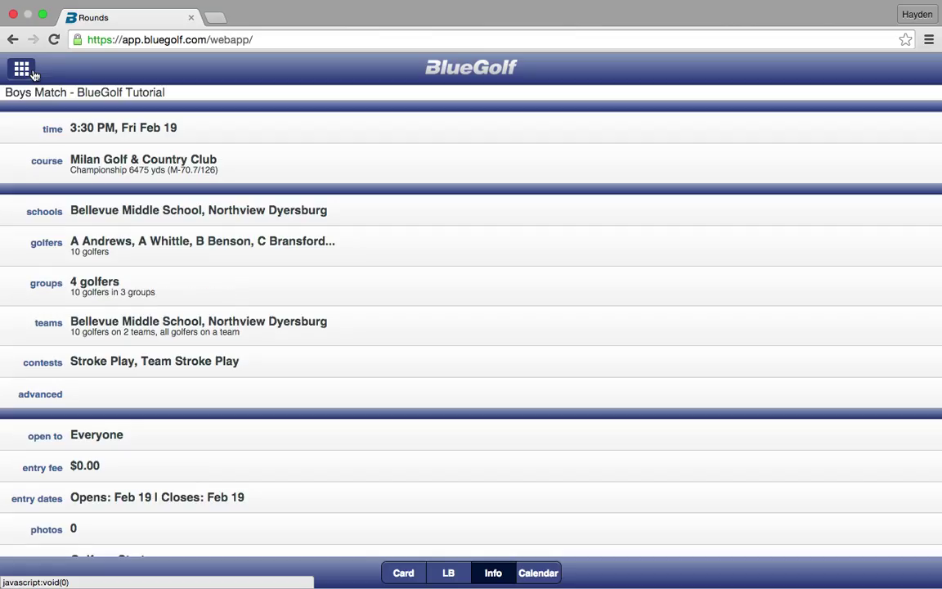